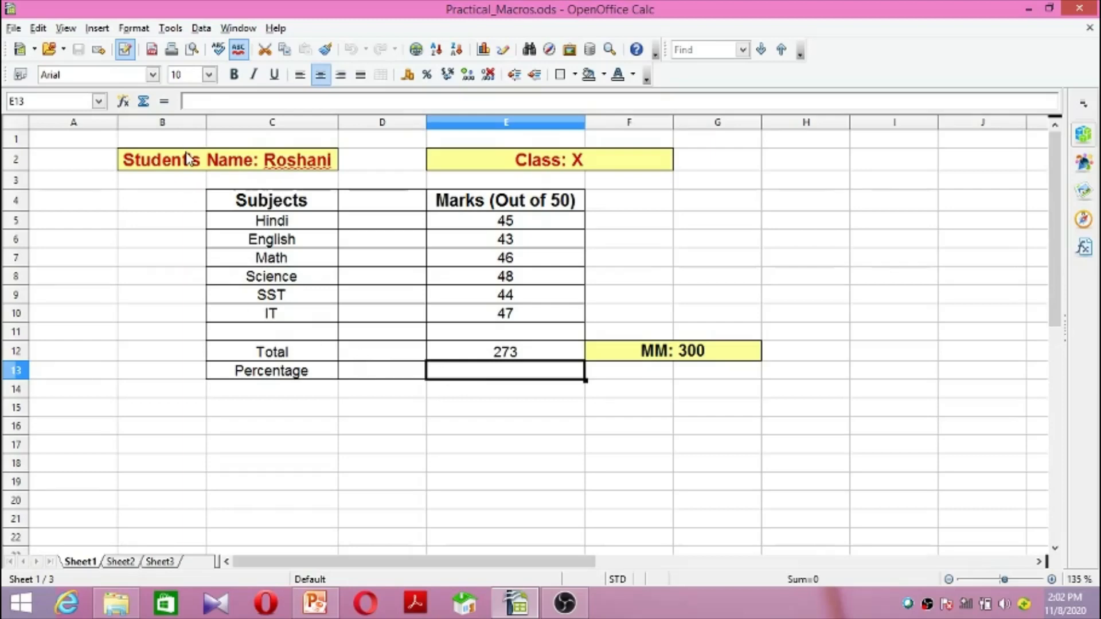
Start recording a new macro with cell E13 selected on Sheet1, keeping the recording toolbar near the sheet's upper edge
{"action": "left_click", "coordinate": [178, 33]}
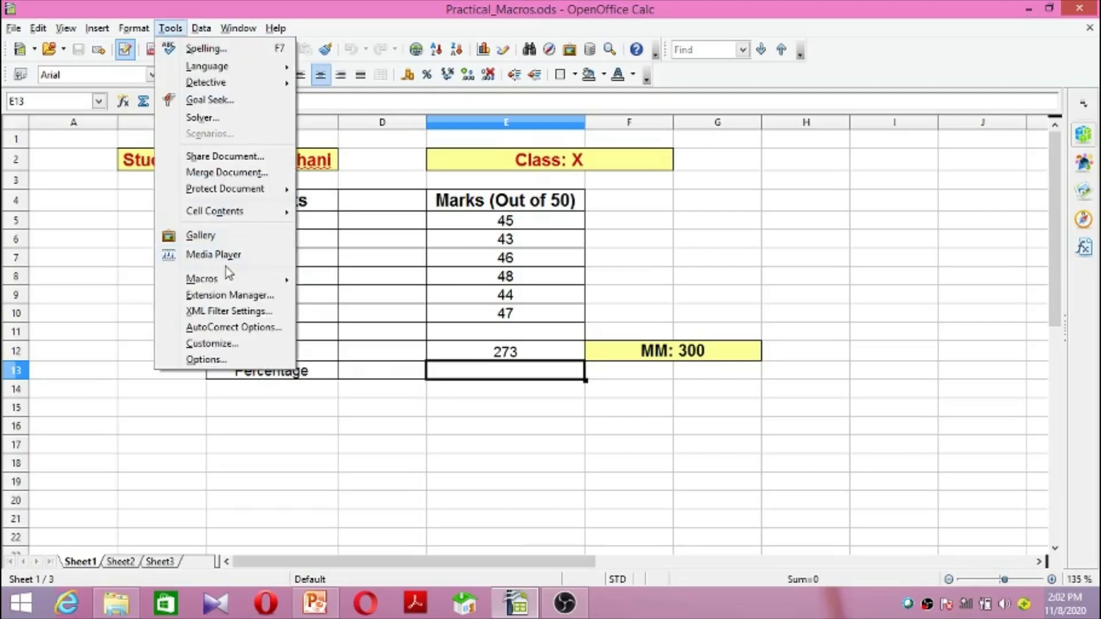
{"action": "mouse_move", "coordinate": [228, 281]}
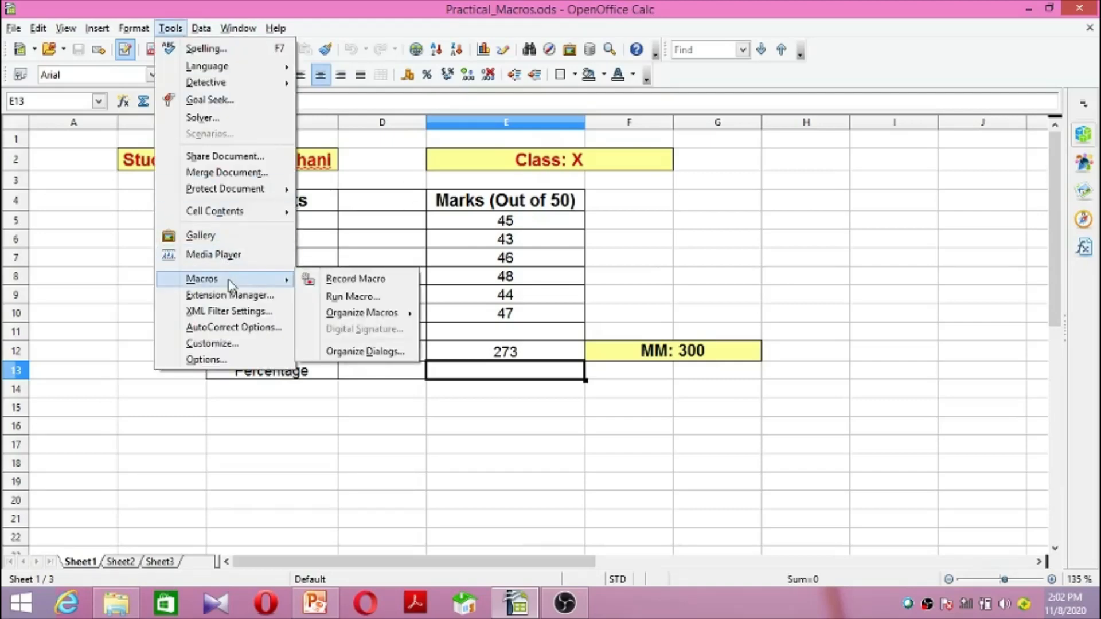
{"action": "left_click", "coordinate": [324, 281]}
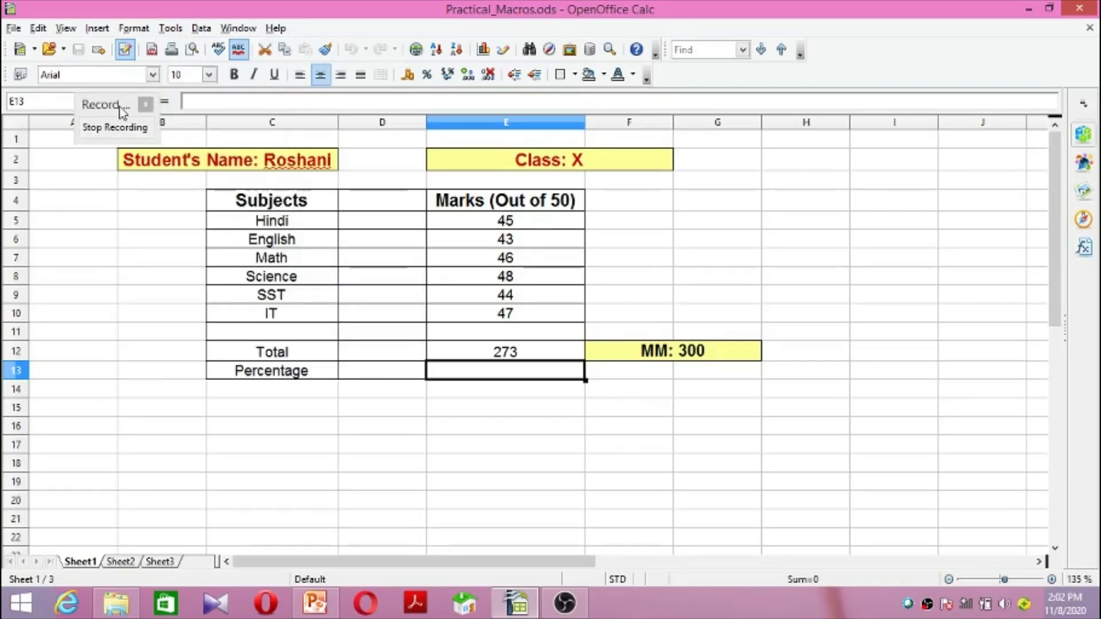
{"action": "mouse_move", "coordinate": [122, 109]}
{"action": "left_mouse_down"}
{"action": "mouse_move", "coordinate": [124, 140]}
{"action": "mouse_move", "coordinate": [129, 119]}
{"action": "left_mouse_up"}
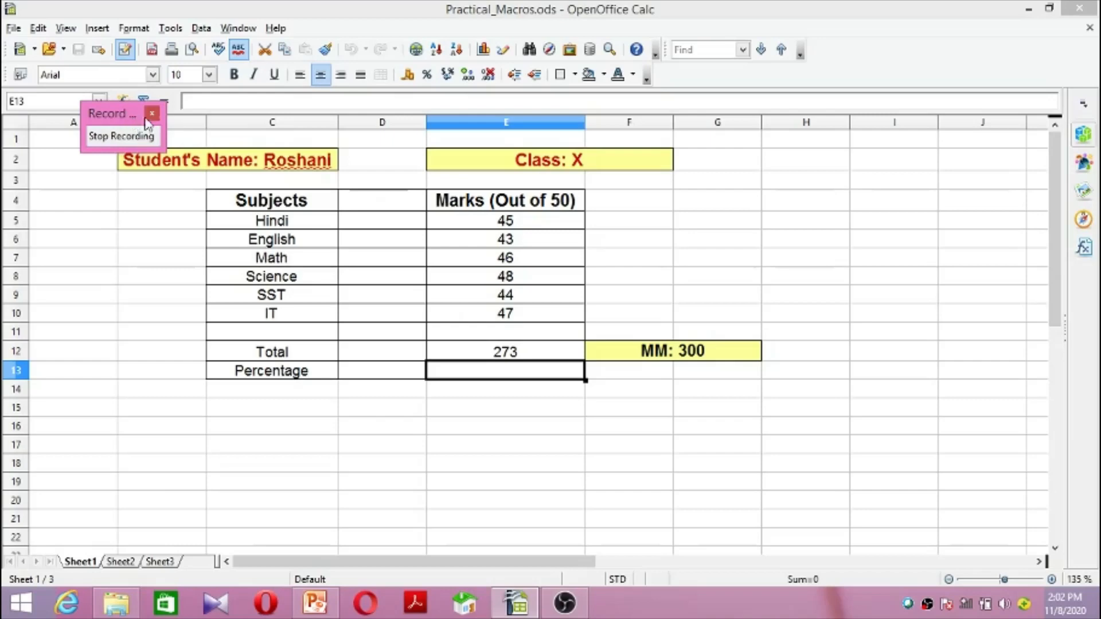
Enter the percentage formula =E12/300*100 in cell E13 and stop the macro recording
{"action": "double_click", "coordinate": [502, 374]}
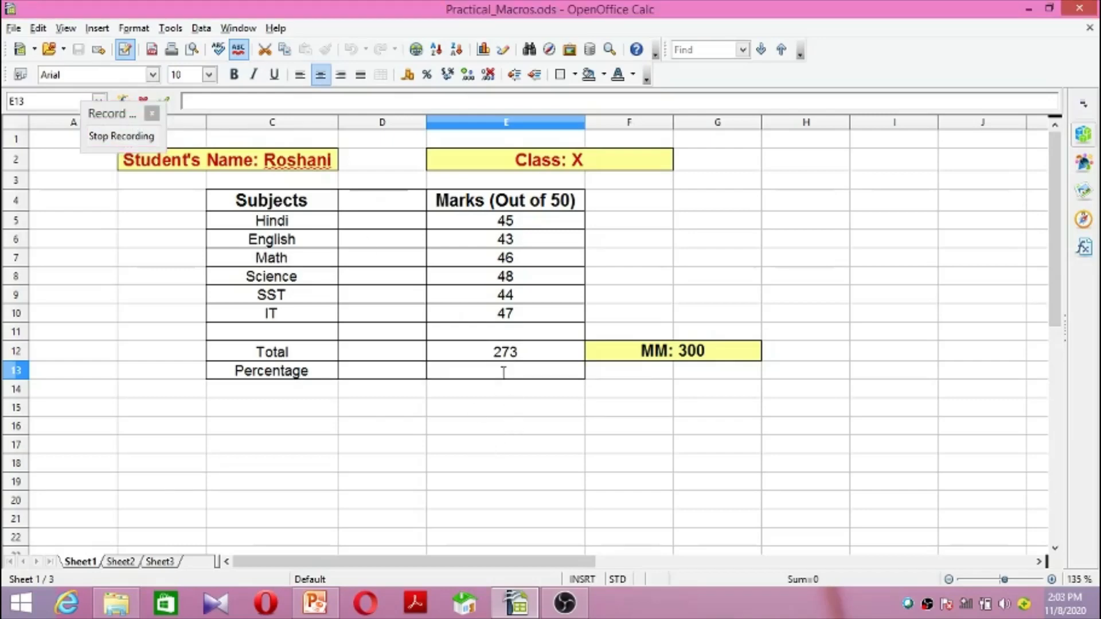
{"action": "type", "text": "="}
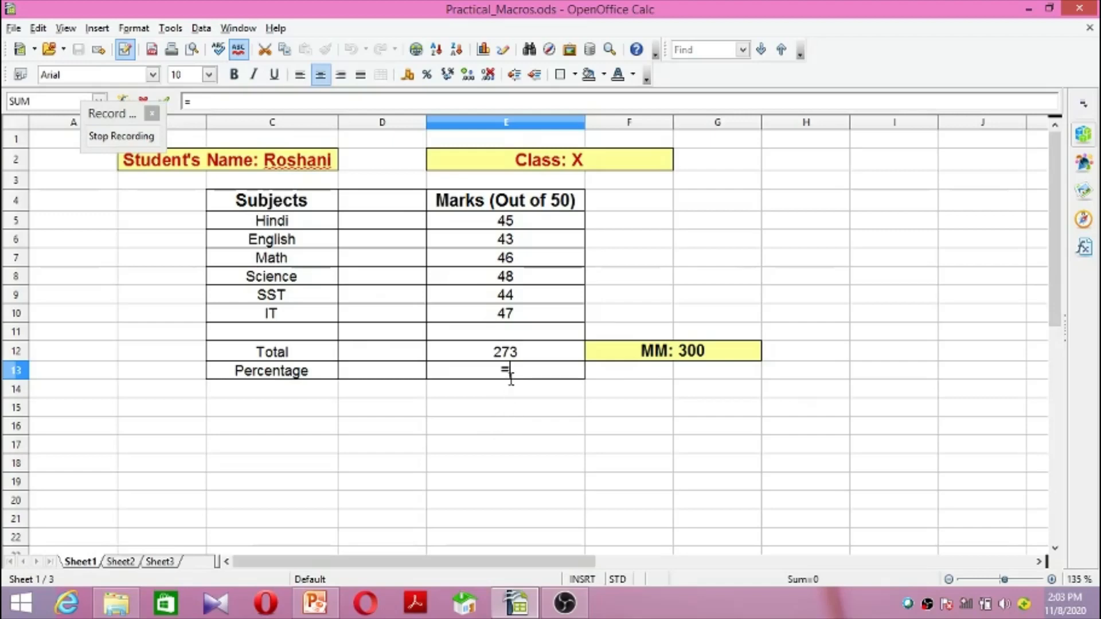
{"action": "left_click", "coordinate": [539, 355]}
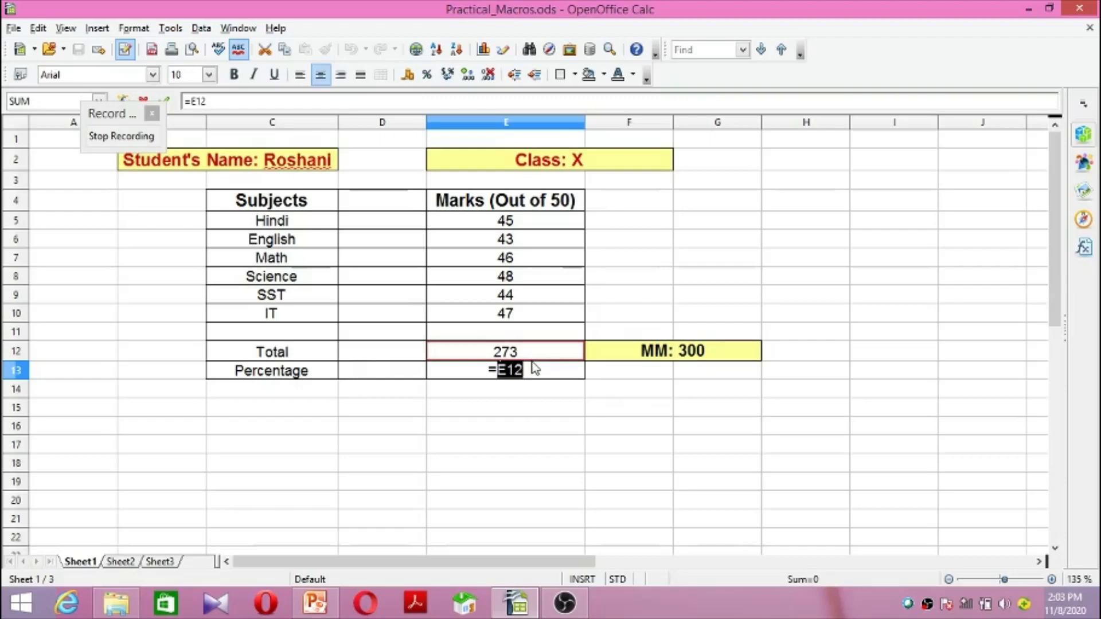
{"action": "left_click", "coordinate": [531, 370]}
{"action": "type", "text": "/300"}
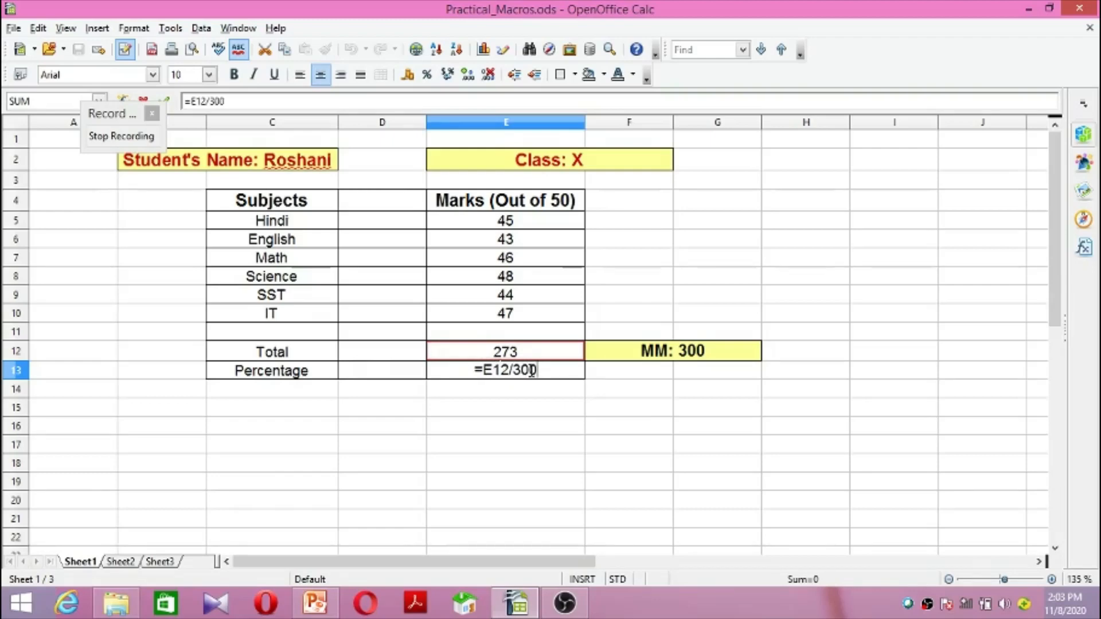
{"action": "type", "text": "*100"}
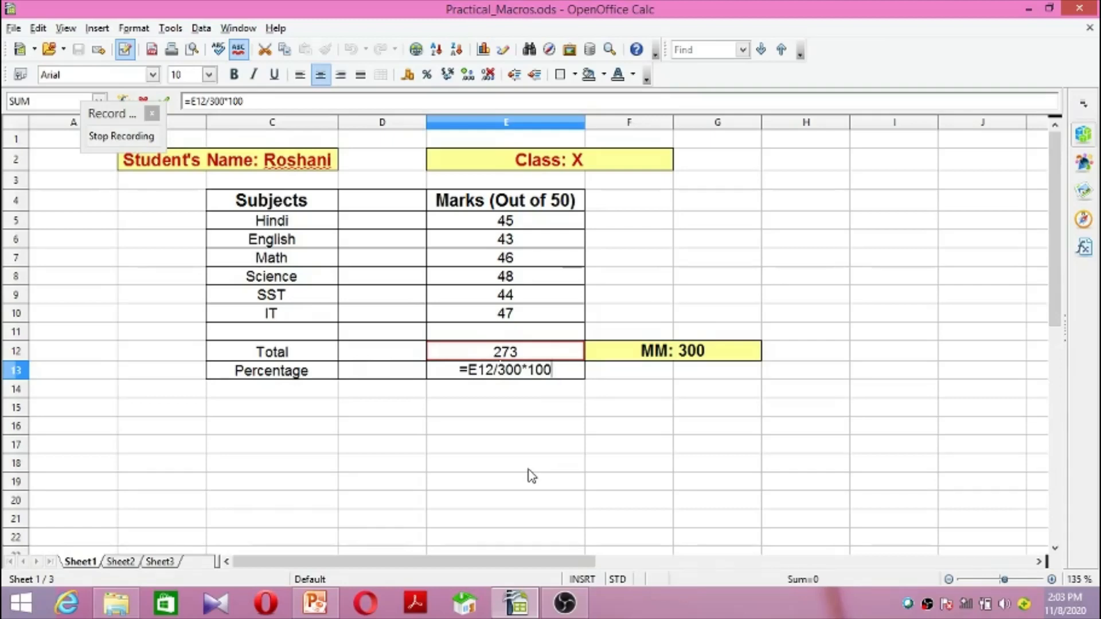
{"action": "key", "text": "Return"}
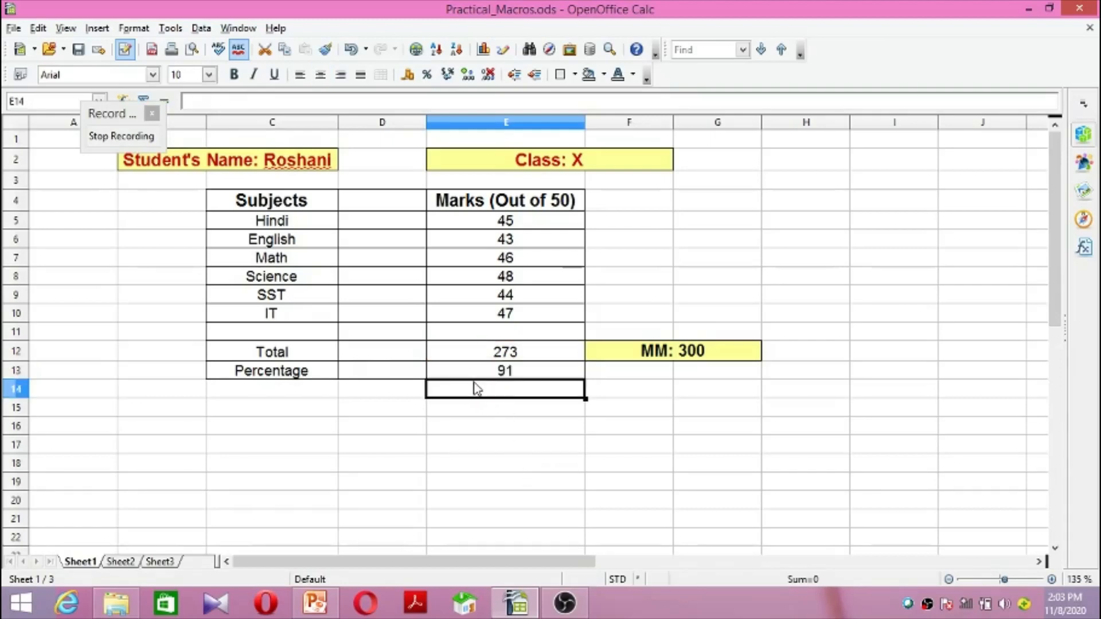
{"action": "left_click", "coordinate": [476, 371]}
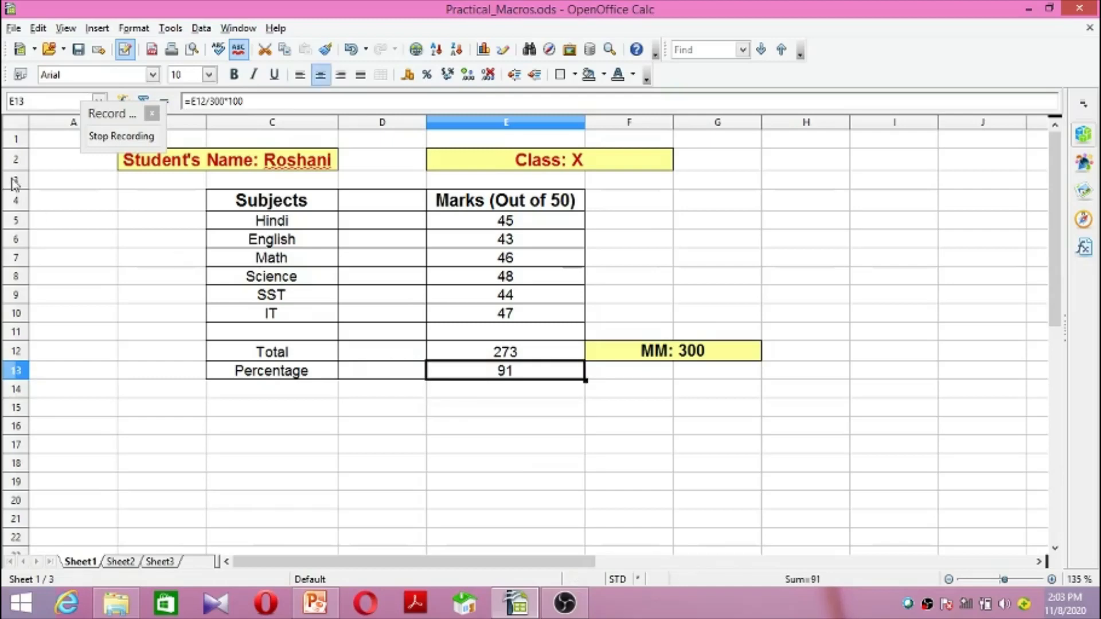
{"action": "left_click", "coordinate": [131, 141]}
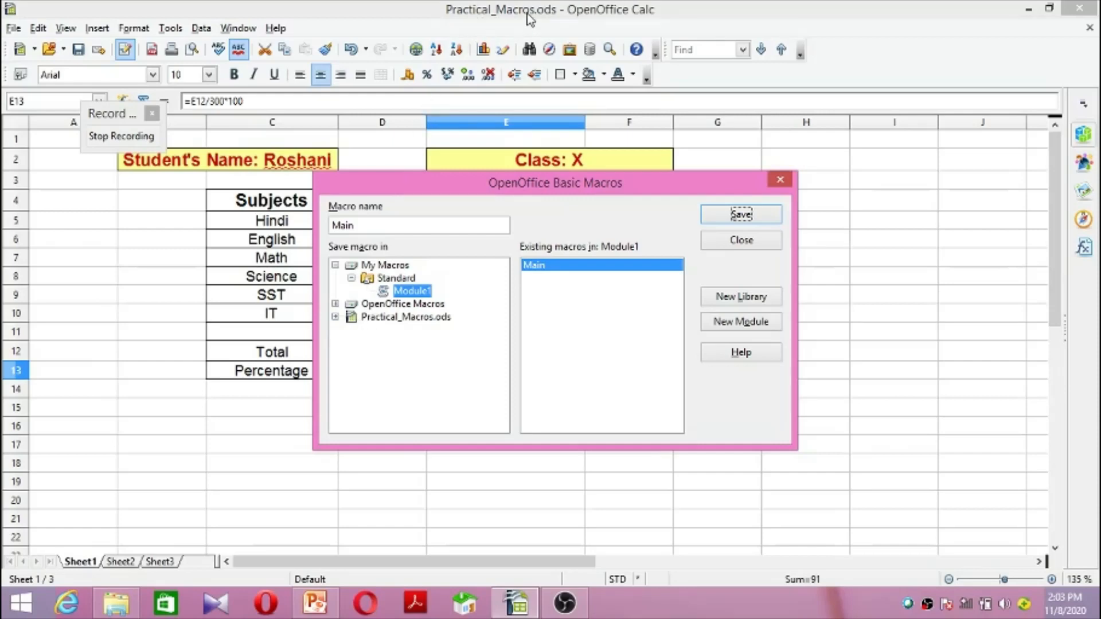
Create a new macro library named Student inside Practical_Macros.ods
{"action": "left_click", "coordinate": [355, 322]}
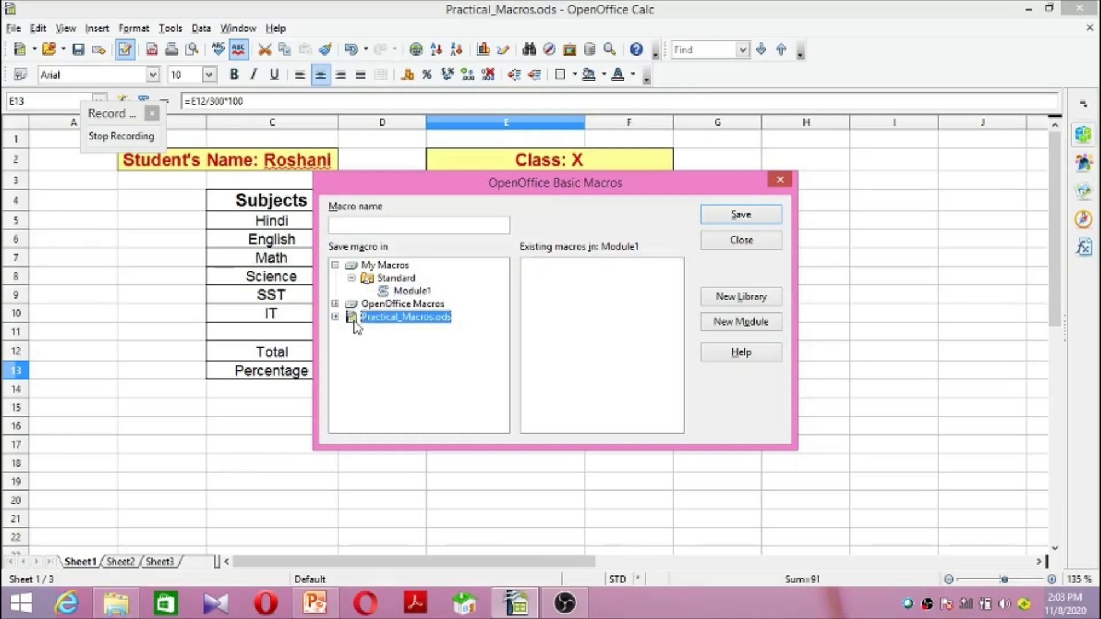
{"action": "left_click", "coordinate": [738, 305]}
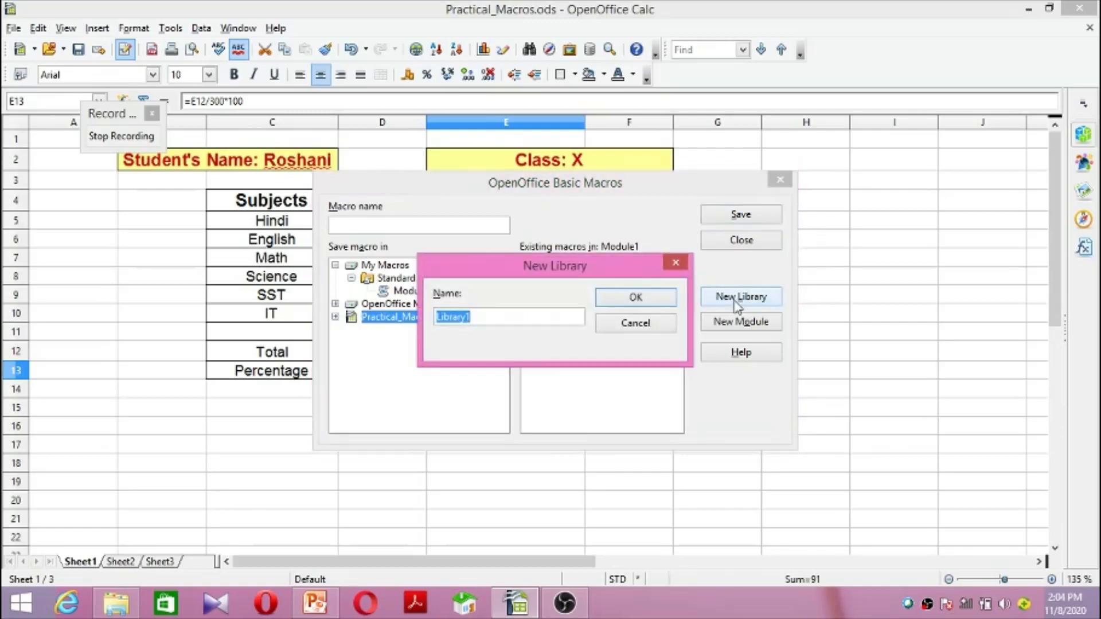
{"action": "left_click", "coordinate": [493, 313]}
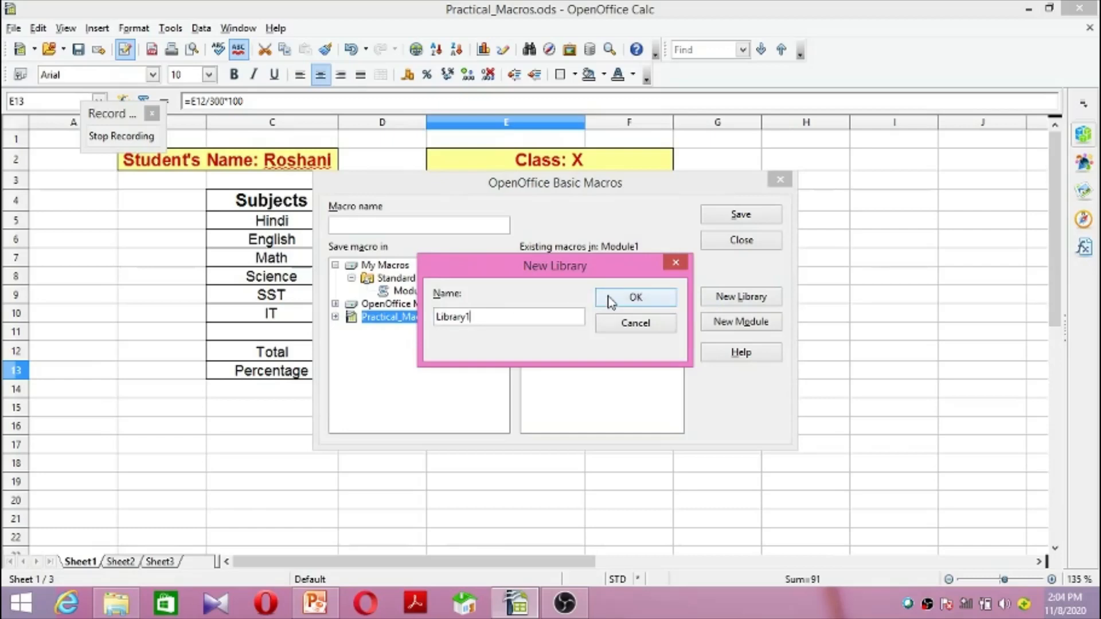
{"action": "key", "text": "BackSpace"}
{"action": "key", "text": "BackSpace"}
{"action": "key", "text": "BackSpace"}
{"action": "key", "text": "BackSpace"}
{"action": "key", "text": "BackSpace"}
{"action": "key", "text": "BackSpace"}
{"action": "key", "text": "BackSpace"}
{"action": "key", "text": "BackSpace"}
{"action": "type", "text": "Student"}
{"action": "left_click", "coordinate": [611, 301]}
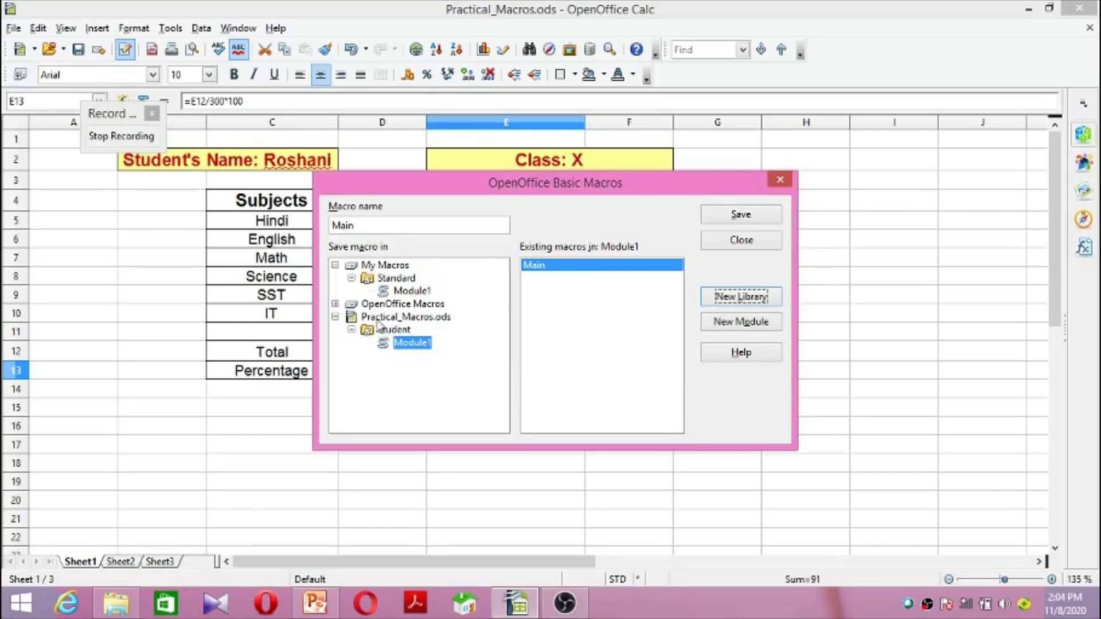
Name the recorded macro Percentage and save it in Module1 of the Student library
{"action": "left_click", "coordinate": [365, 225]}
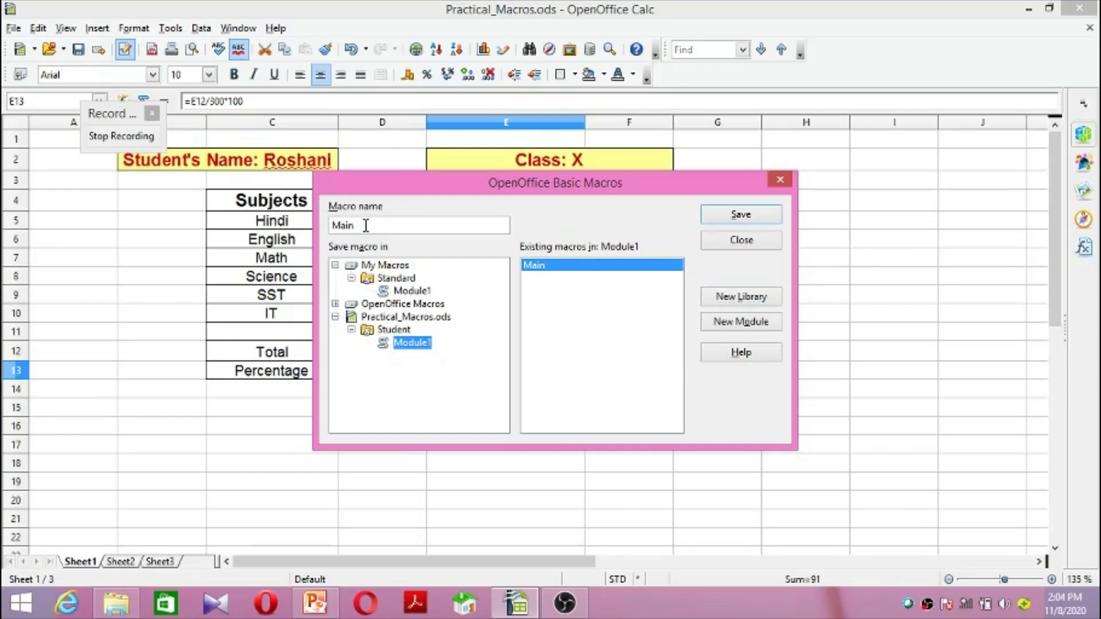
{"action": "key", "text": "BackSpace"}
{"action": "key", "text": "BackSpace"}
{"action": "key", "text": "BackSpace"}
{"action": "key", "text": "BackSpace"}
{"action": "type", "text": "Percentage"}
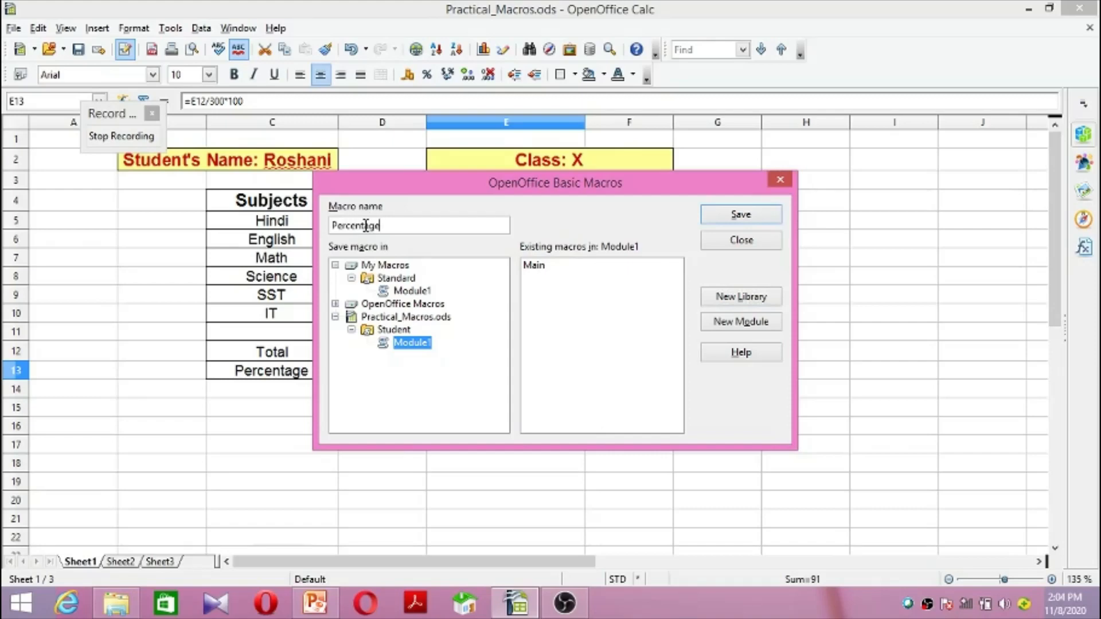
{"action": "left_click", "coordinate": [760, 217]}
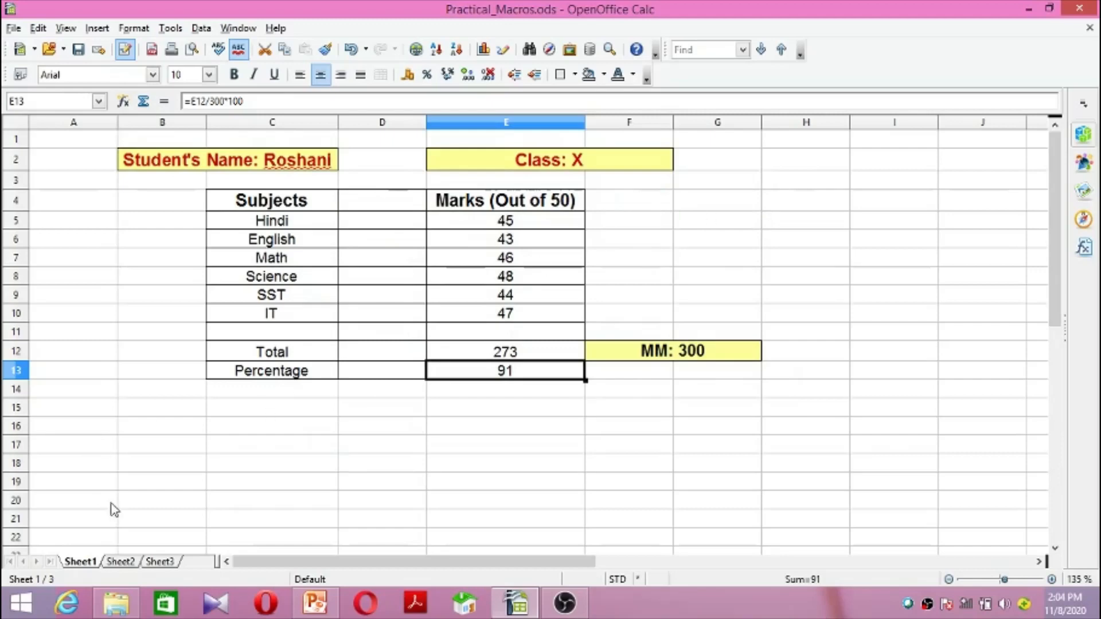
Select the empty Percentage cell E13 on Sheet2 and open the macro selector for running a macro, dismissing the JRE warning
{"action": "left_click", "coordinate": [119, 561]}
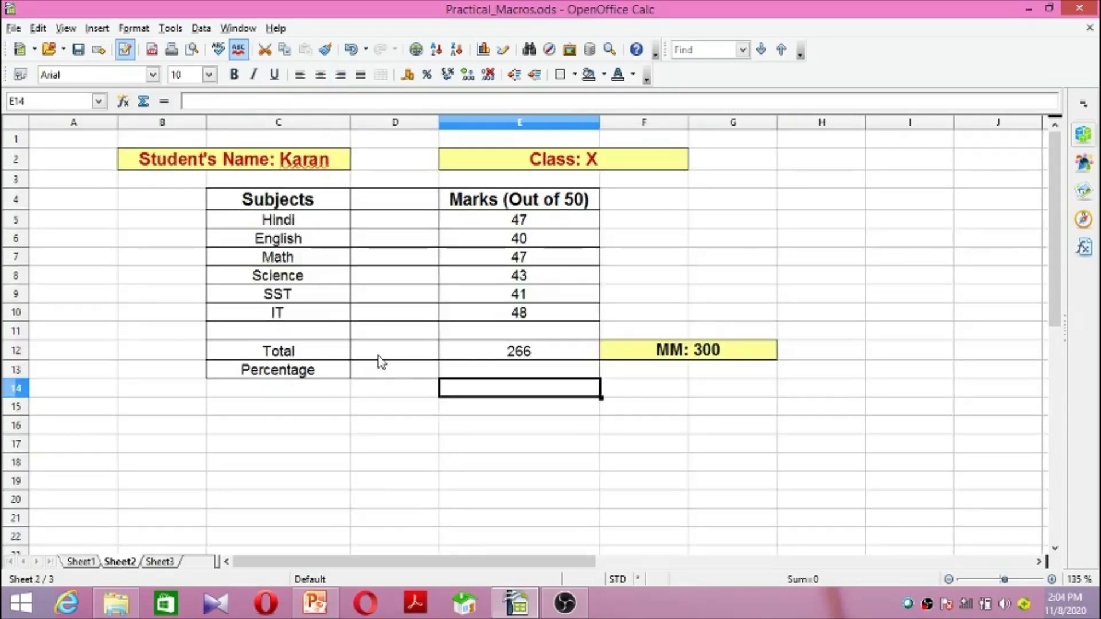
{"action": "left_click", "coordinate": [520, 377]}
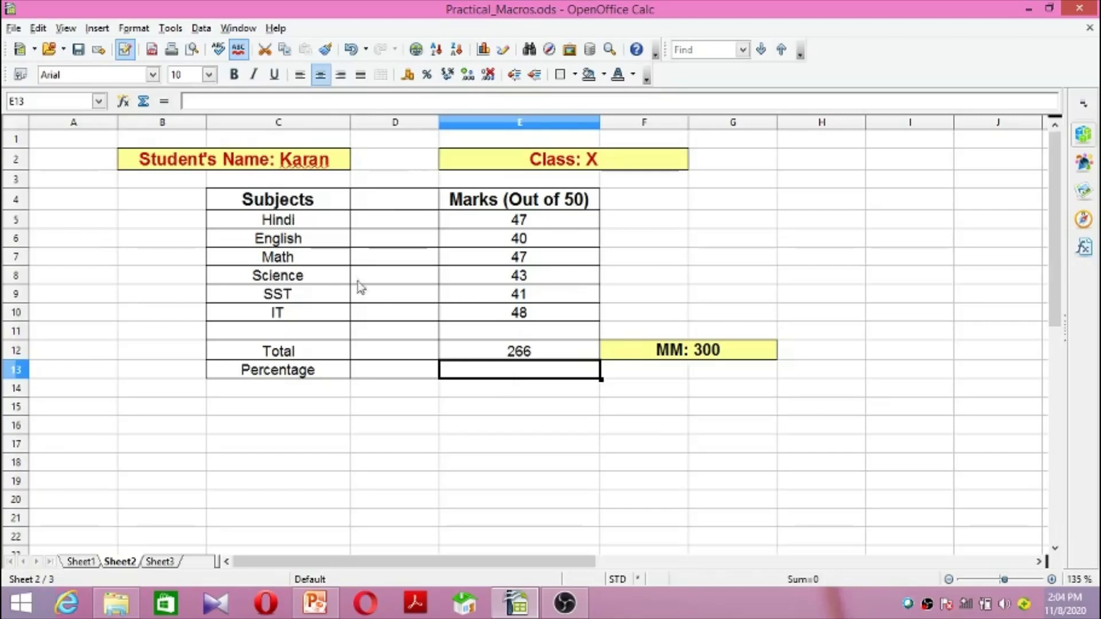
{"action": "left_click", "coordinate": [170, 29]}
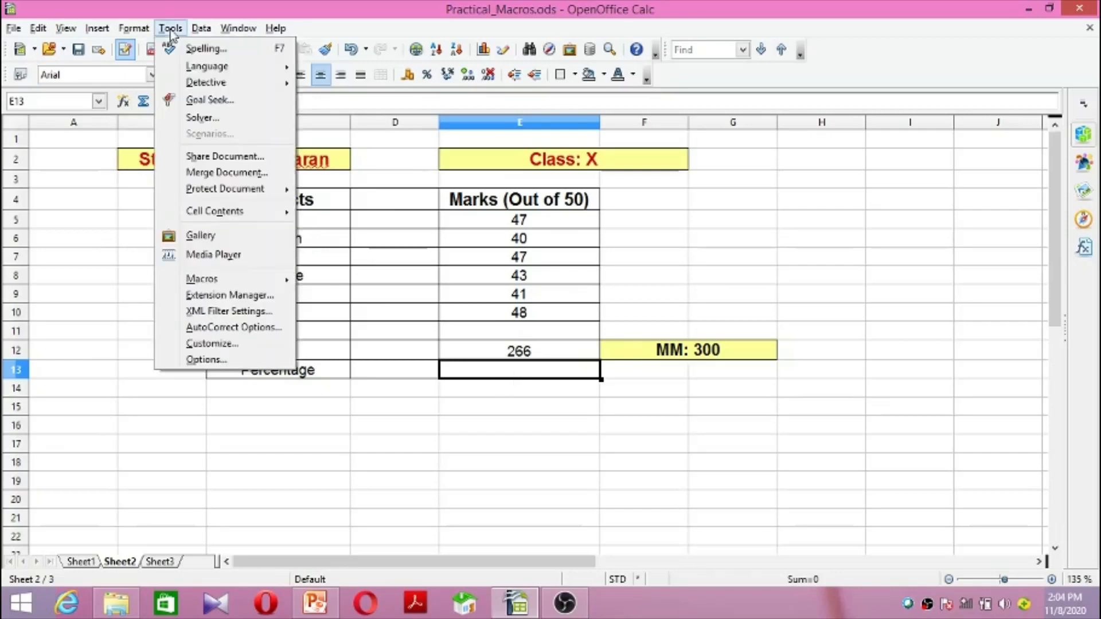
{"action": "mouse_move", "coordinate": [202, 284]}
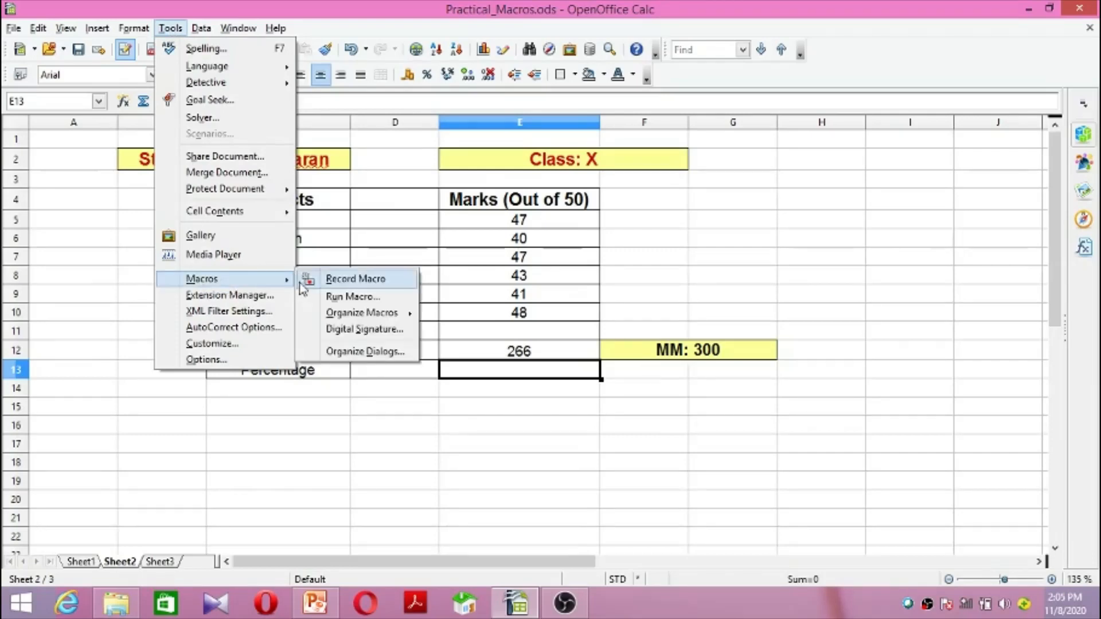
{"action": "left_click", "coordinate": [322, 297]}
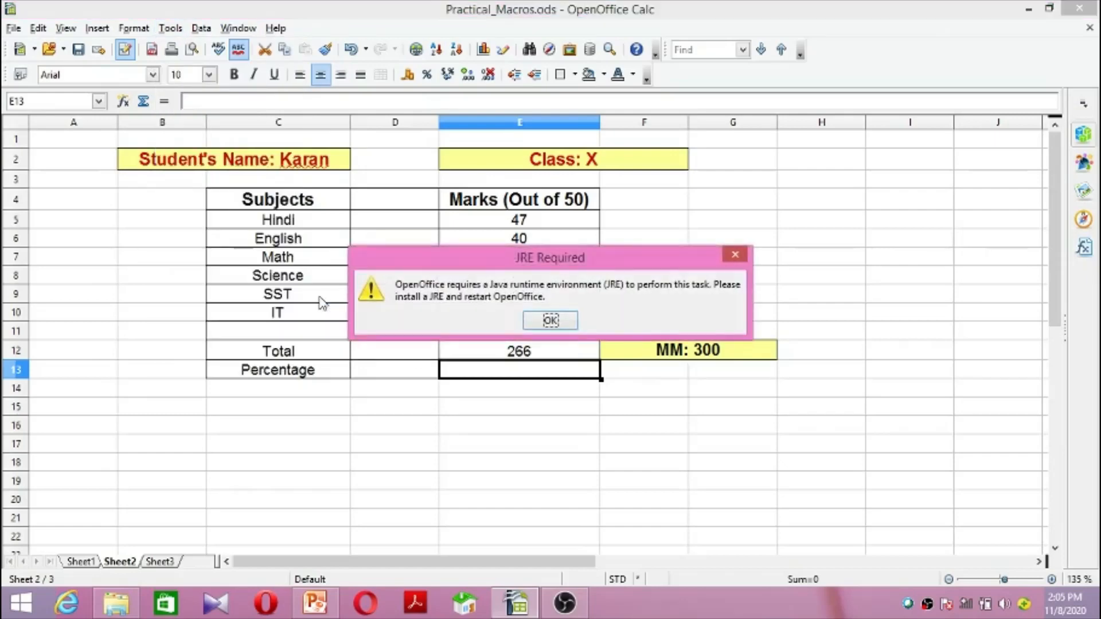
{"action": "left_click", "coordinate": [564, 324]}
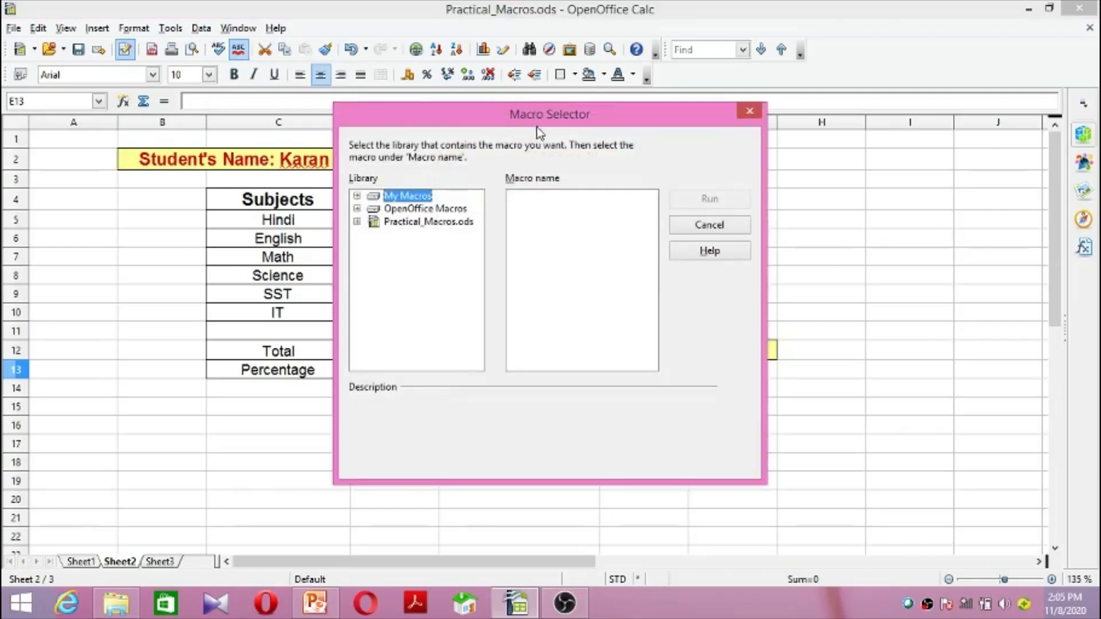
Run the Percentage macro from Module1 of the Student library in Practical_Macros.ods
{"action": "left_click_drag", "start_coordinate": [539, 127], "coordinate": [563, 146]}
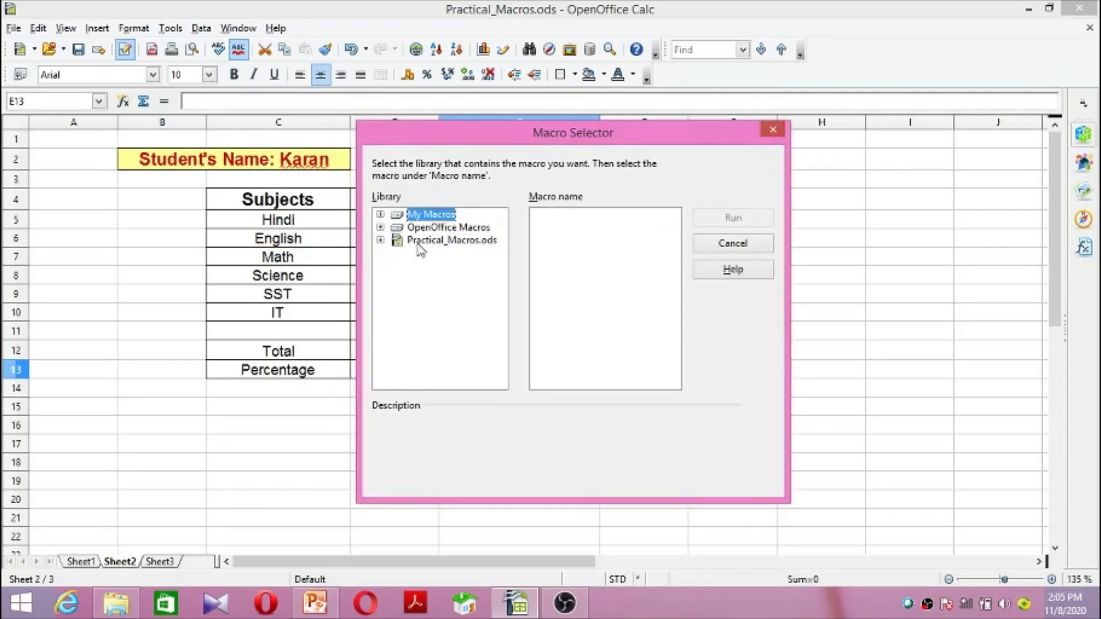
{"action": "double_click", "coordinate": [452, 242]}
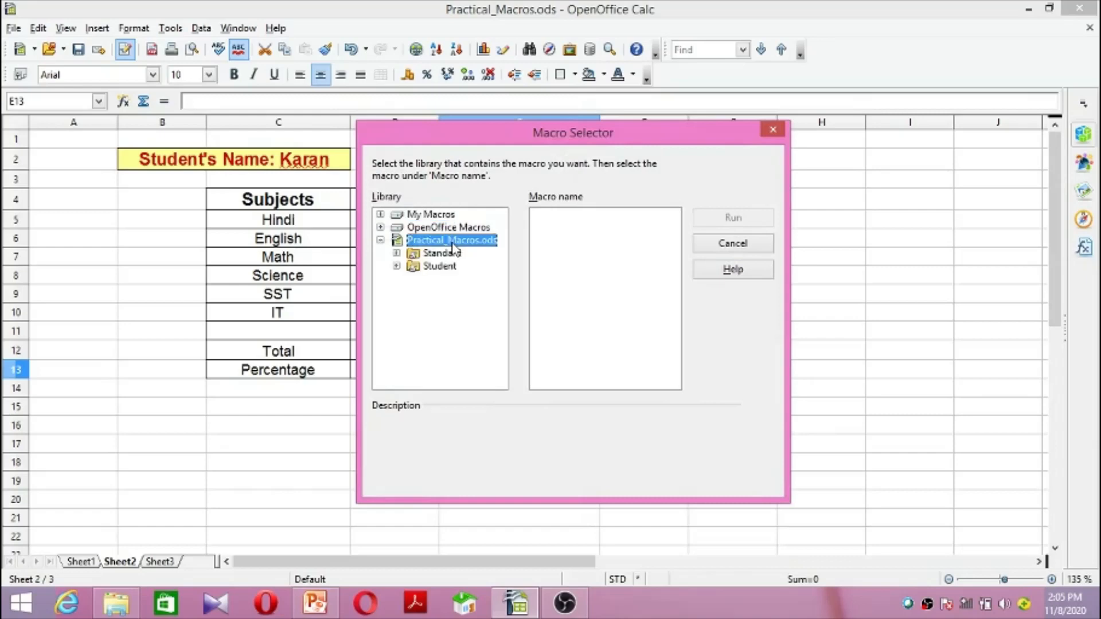
{"action": "double_click", "coordinate": [431, 267]}
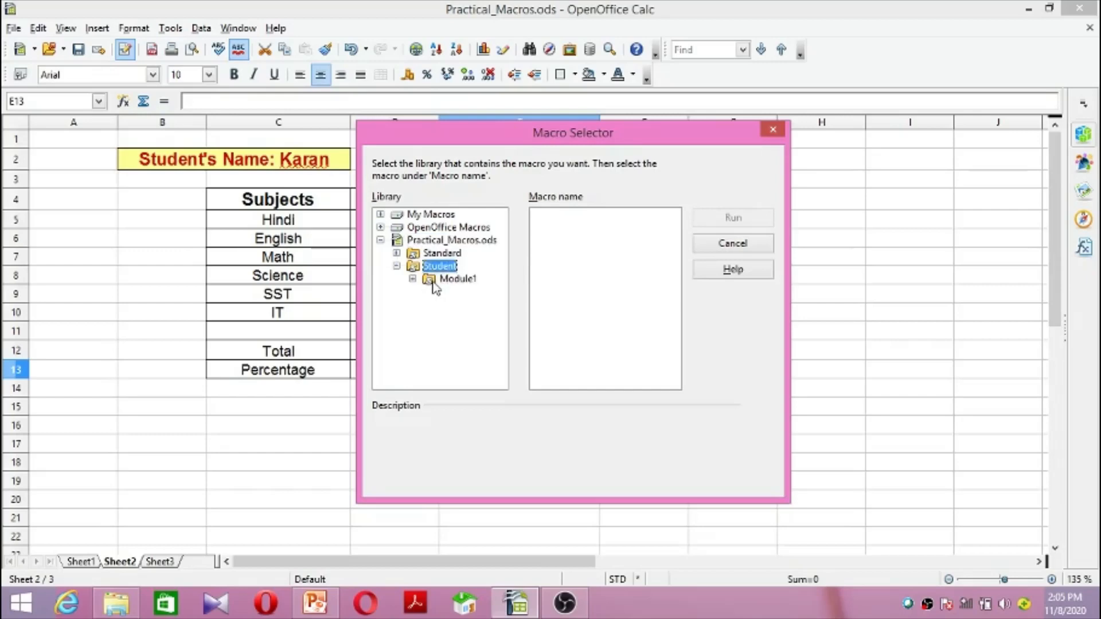
{"action": "left_click", "coordinate": [432, 281]}
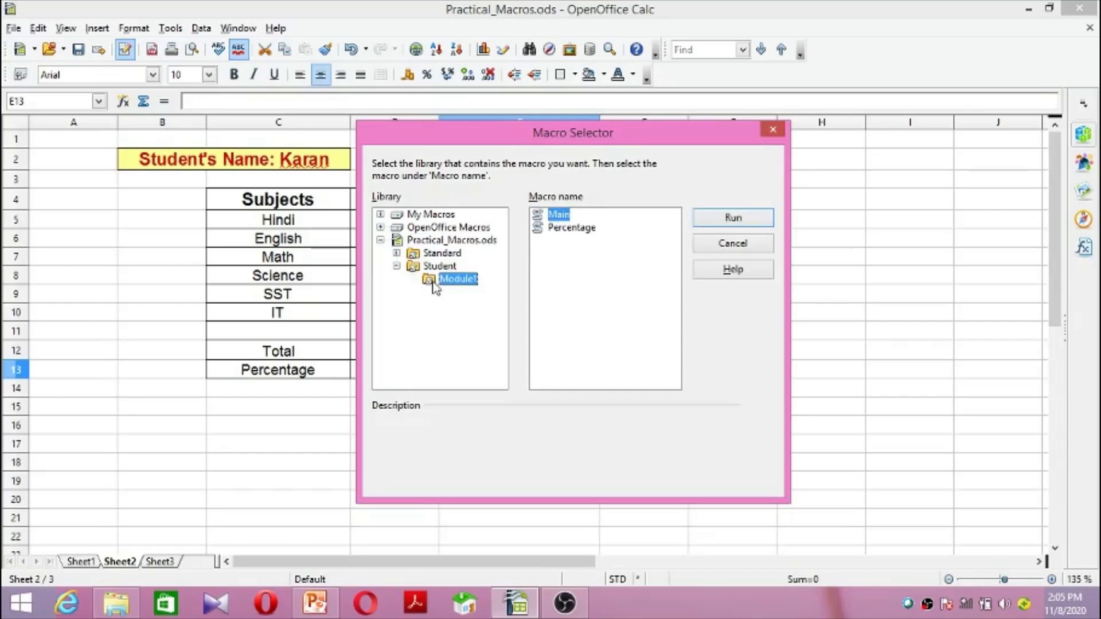
{"action": "left_click", "coordinate": [571, 229]}
{"action": "left_click", "coordinate": [724, 224]}
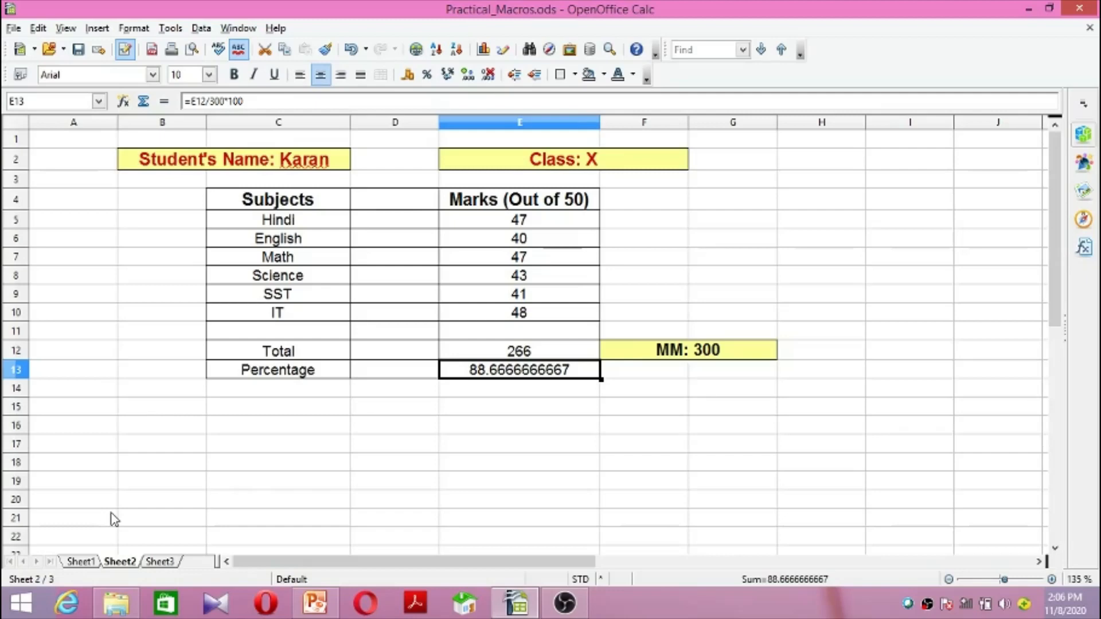
Switch to the PowerPoint slide show and advance to the Assignment slide
{"action": "left_click", "coordinate": [326, 614]}
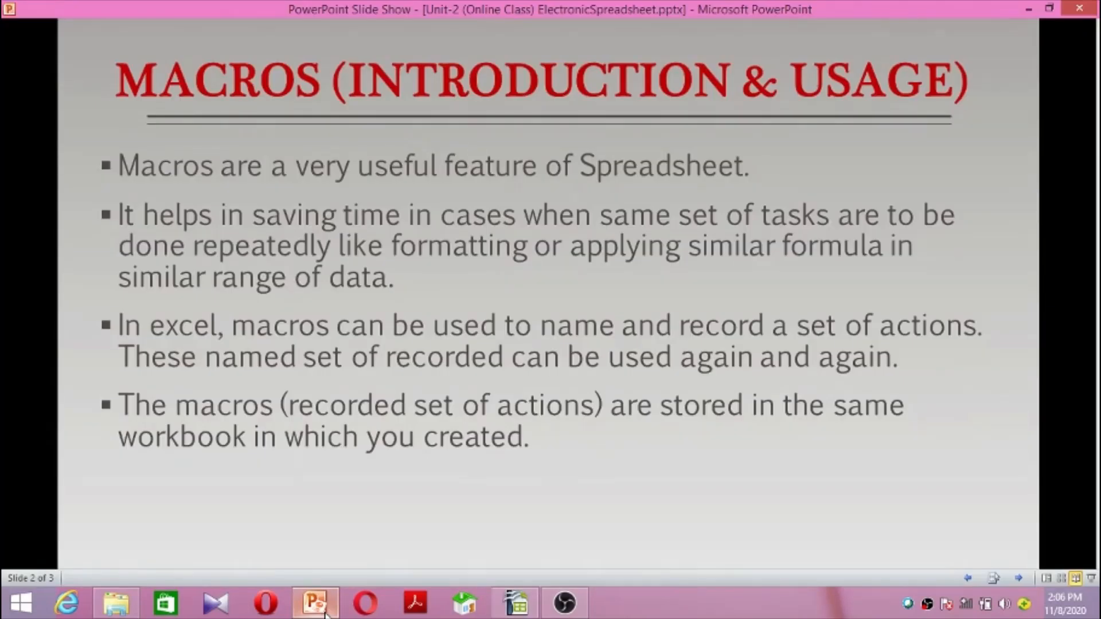
{"action": "key", "text": "Right"}
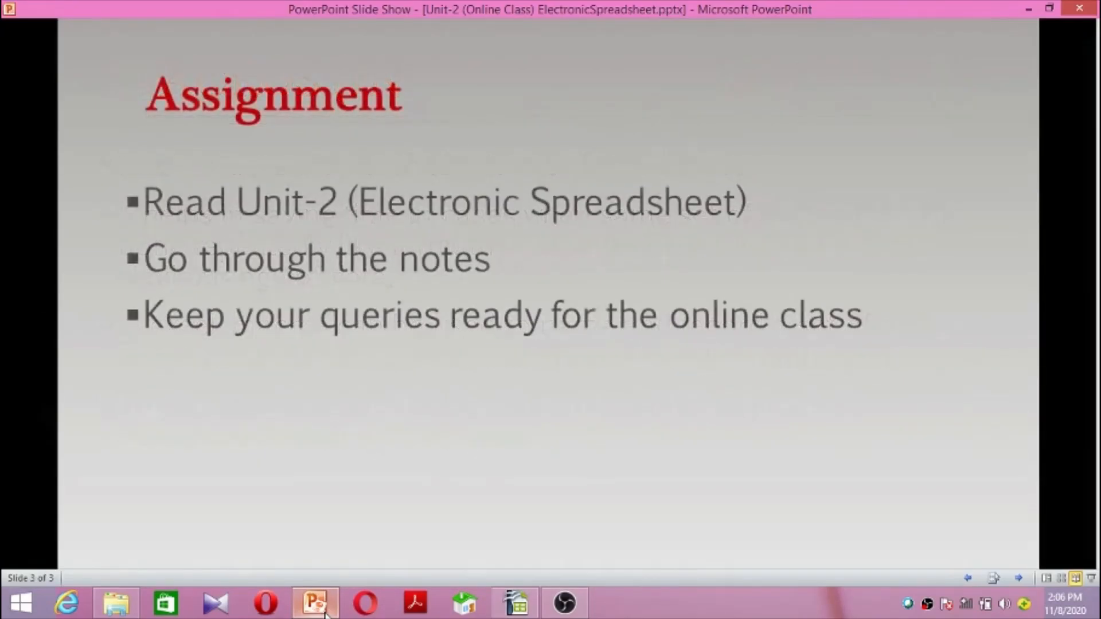